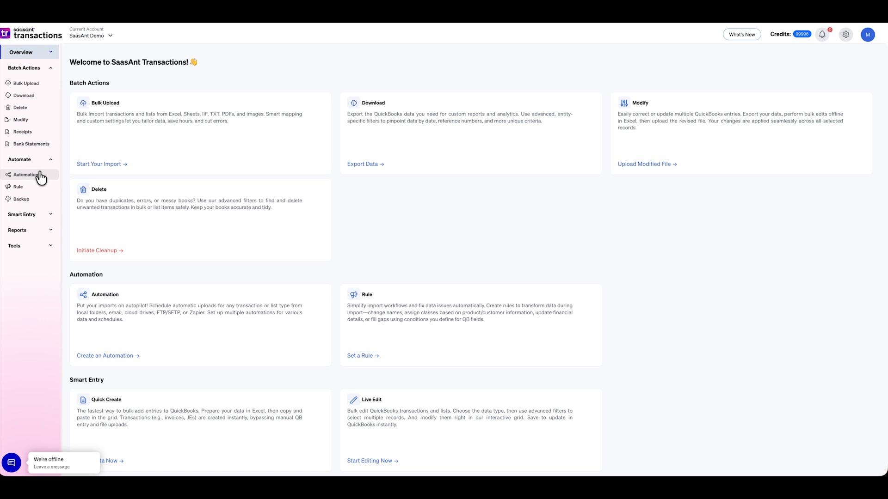
# Open the Automation page under Automate in SaasAnt Transactions' sidebar
pyautogui.click(40, 176)
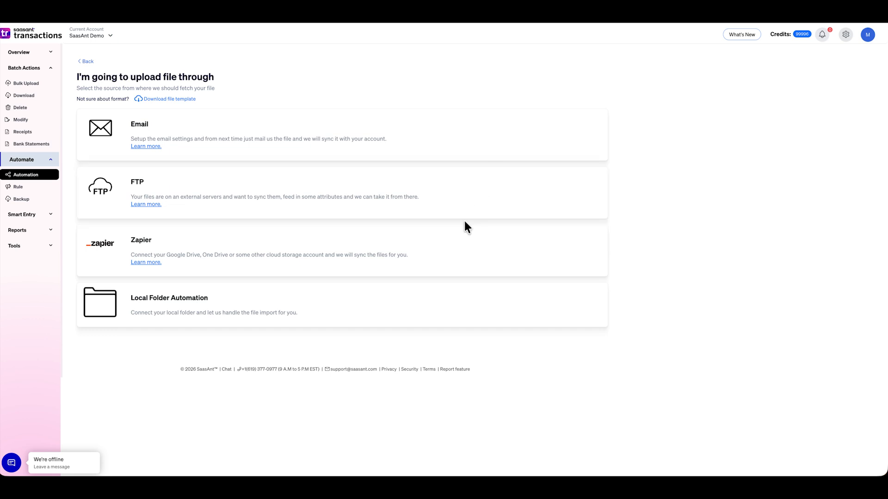
# Choose Zapier as the source for Checks from Google Drive, add a notification e-mail, and continue
pyautogui.click(460, 250)
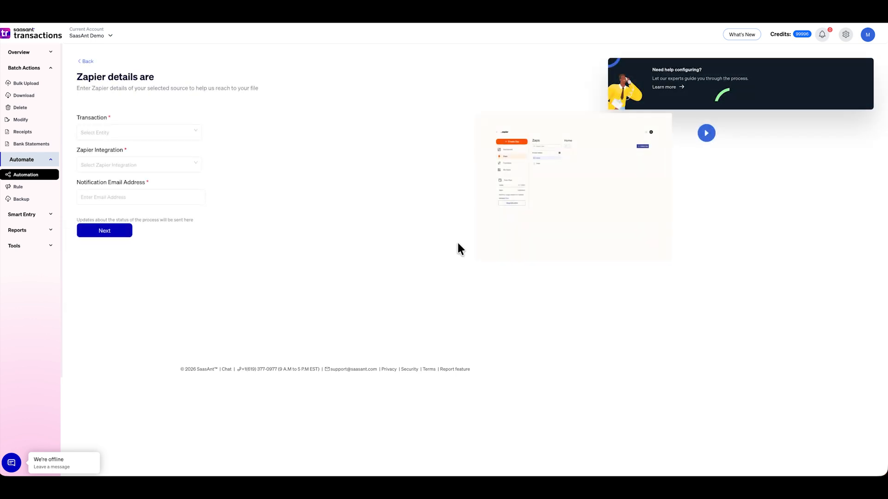
pyautogui.click(196, 132)
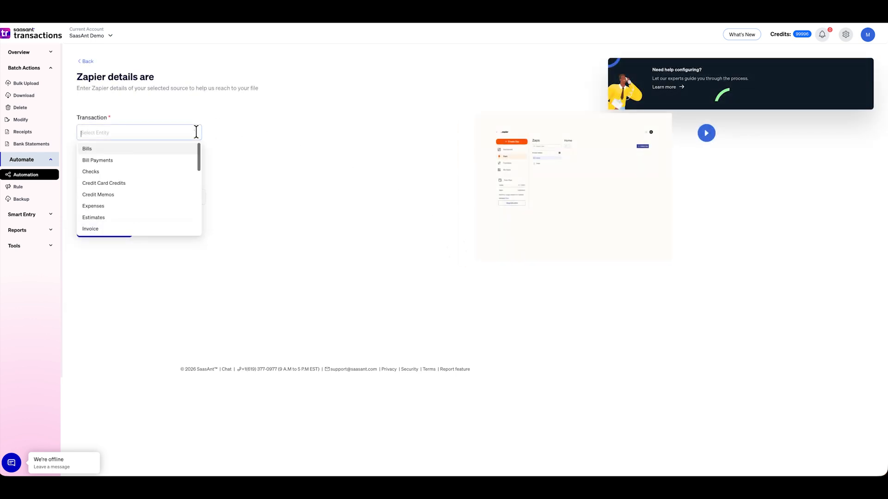
pyautogui.click(185, 173)
pyautogui.click(185, 169)
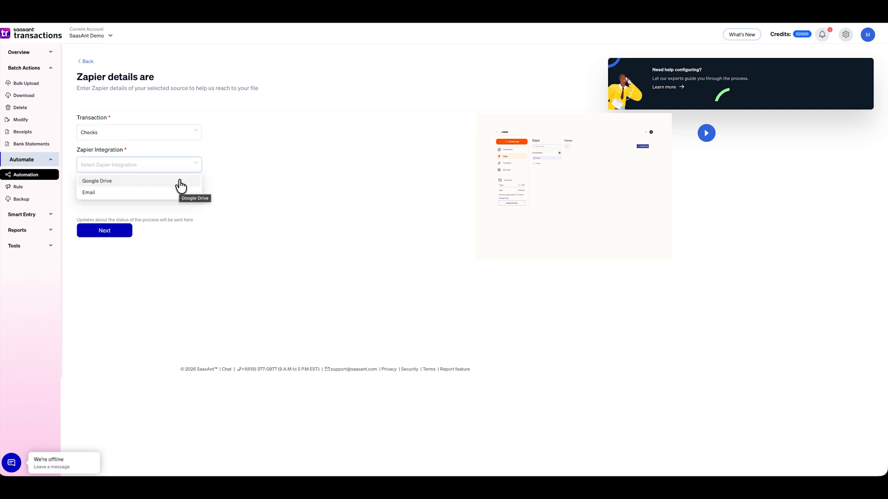
pyautogui.click(179, 183)
pyautogui.press('Tab')
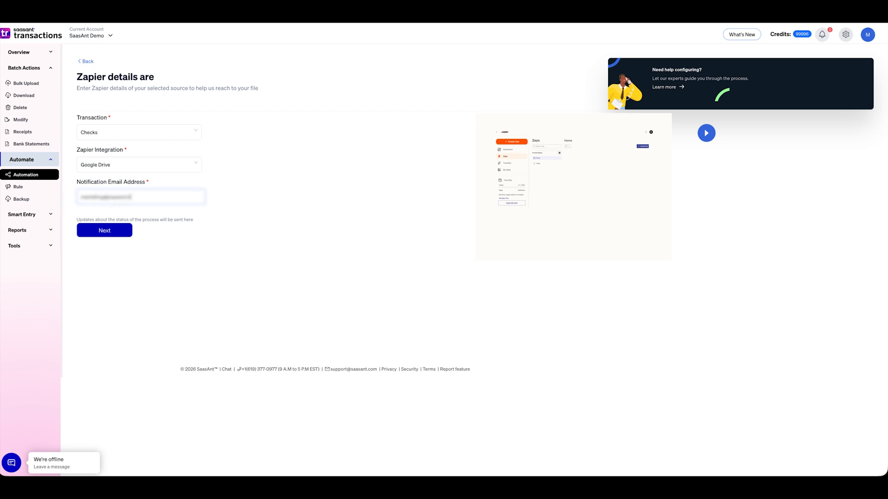
pyautogui.click(262, 253)
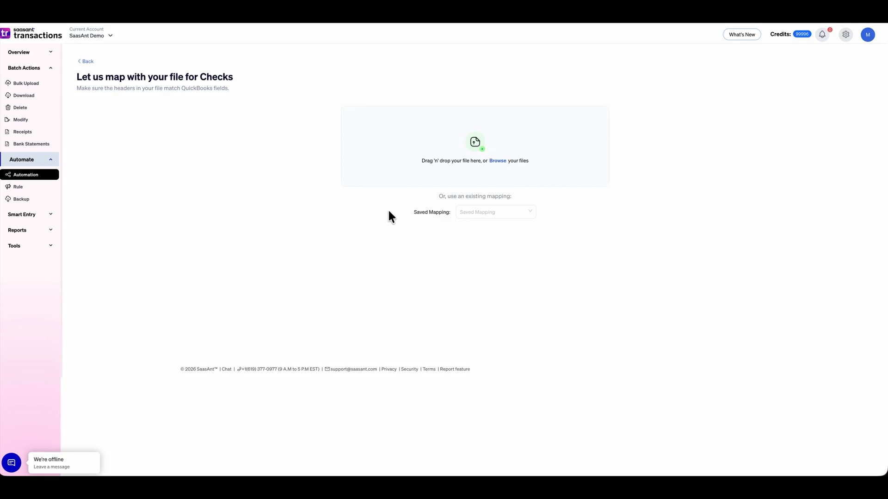
# Apply Auto Default Mapping to the Checks fields, look over the mapped fields, and continue
pyautogui.click(508, 214)
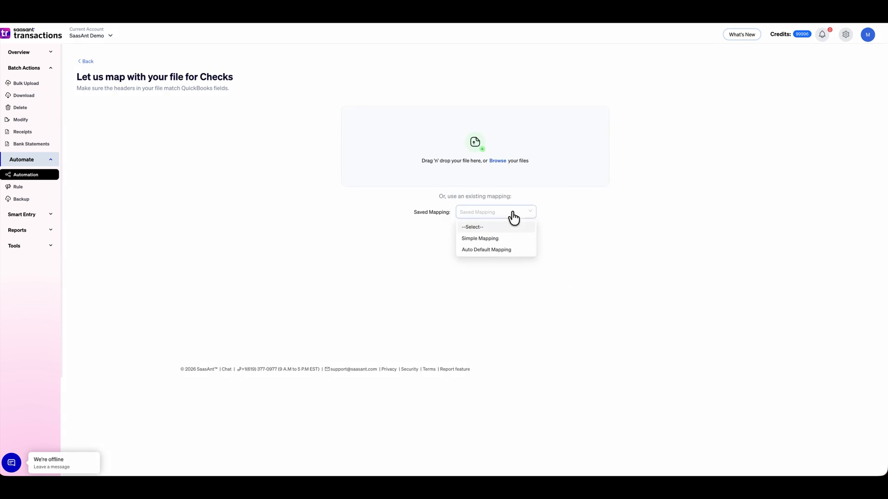
pyautogui.click(504, 252)
pyautogui.scroll(-3, 363, 306)
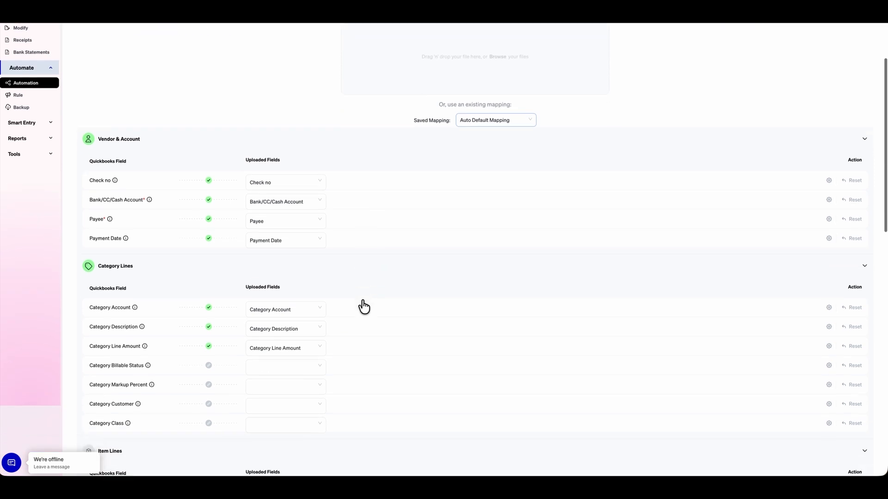
pyautogui.scroll(-2, 364, 307)
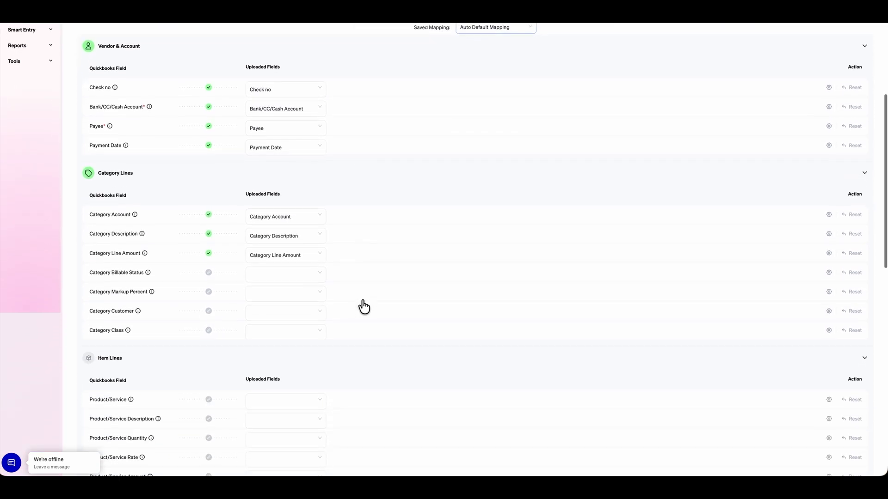
pyautogui.scroll(-7, 364, 307)
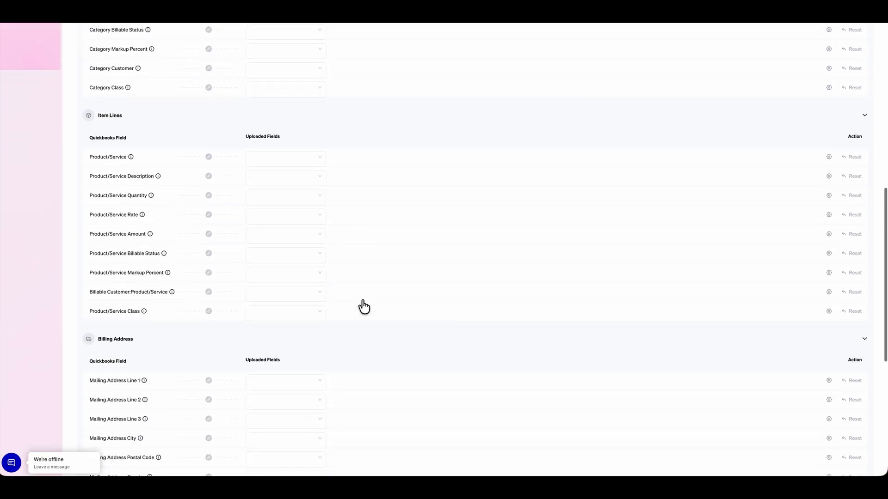
pyautogui.scroll(-8, 364, 306)
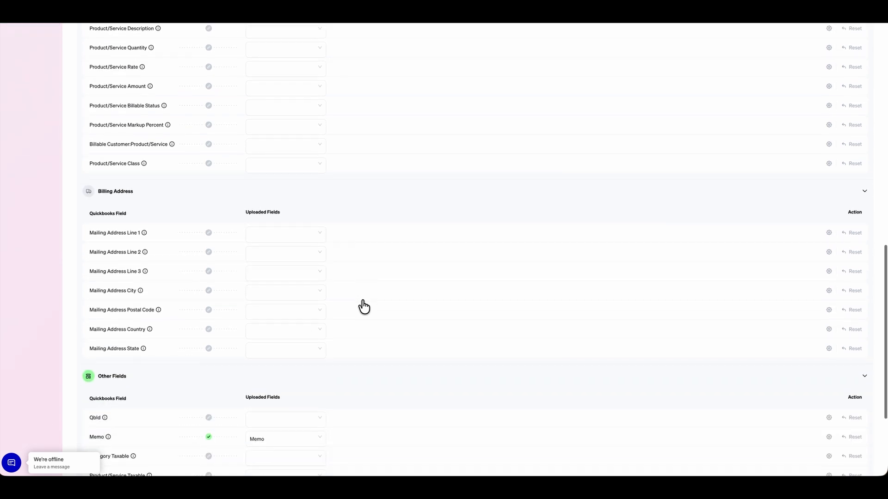
pyautogui.scroll(-1, 364, 307)
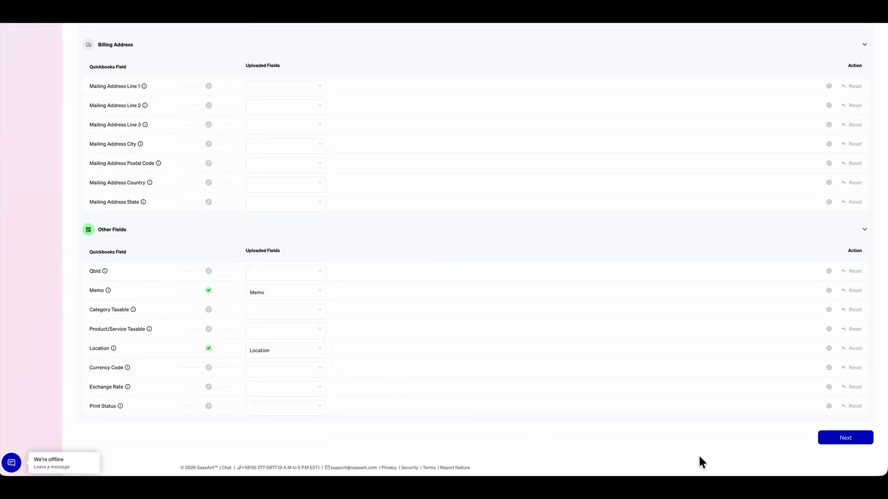
pyautogui.click(850, 439)
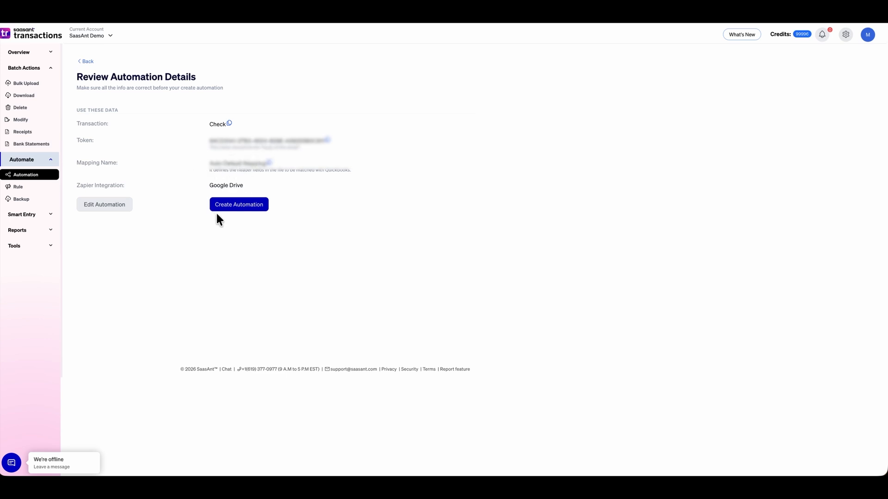
# Create the Zapier Check automation and confirm with Done on the Final Step page
pyautogui.click(243, 213)
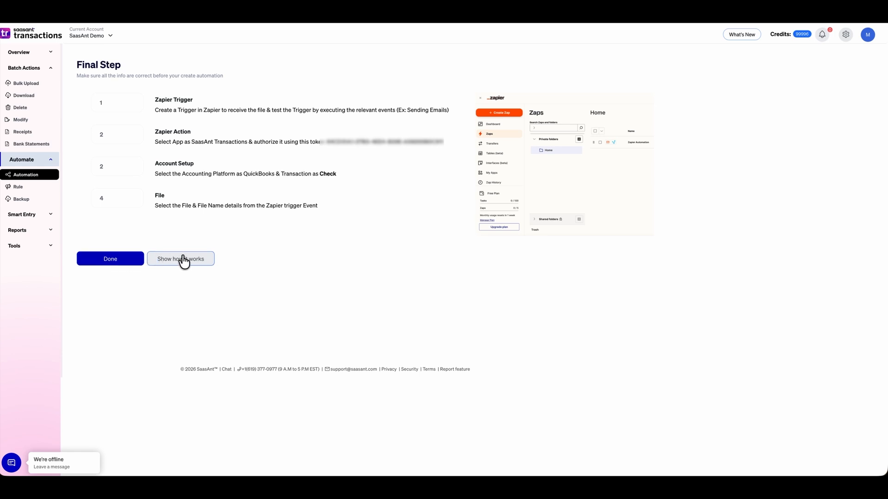
pyautogui.click(117, 262)
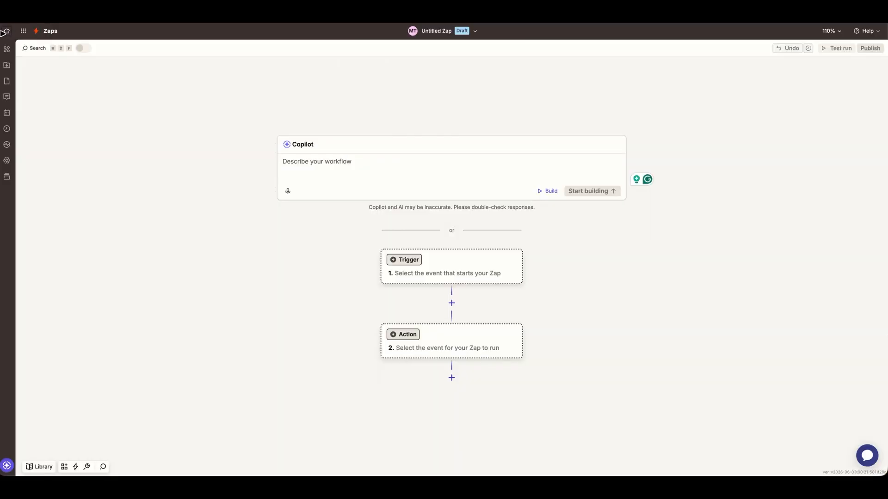
# From the Zapier home dashboard, create a new Untitled Zap
pyautogui.click(6, 32)
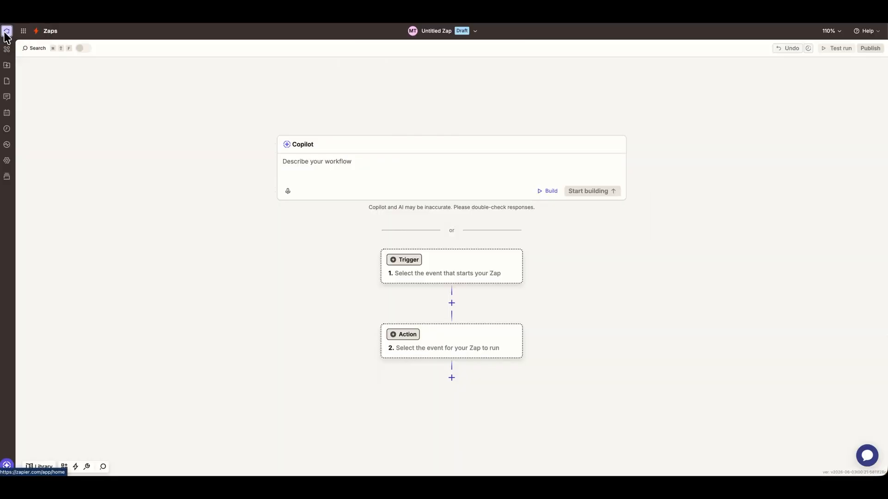
pyautogui.click(61, 86)
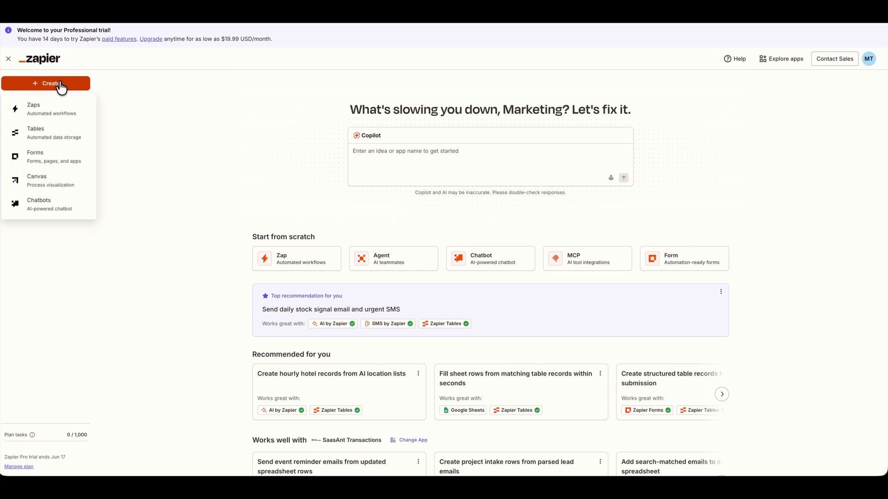
pyautogui.click(60, 114)
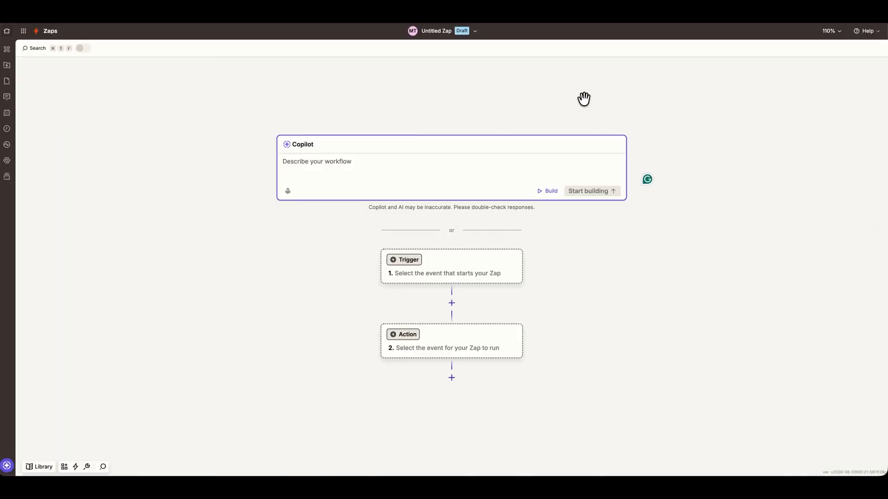
# Set the trigger to Google Drive's New File in Folder event
pyautogui.click(411, 260)
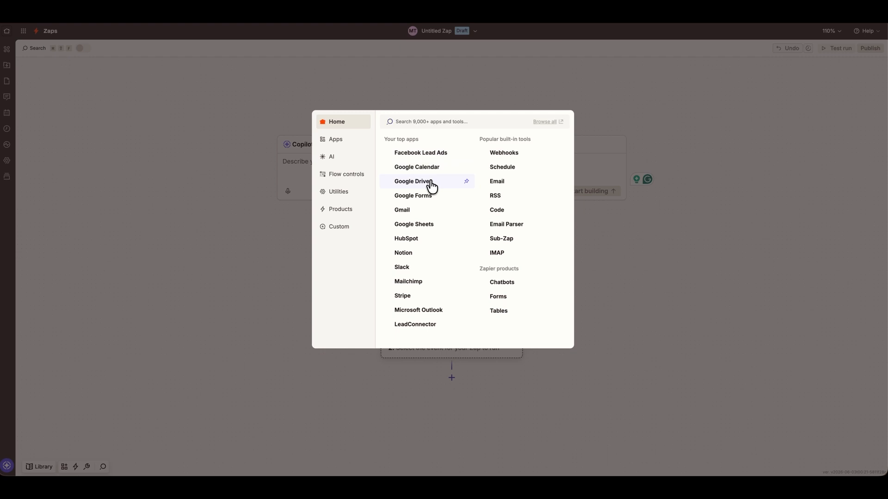
pyautogui.click(430, 181)
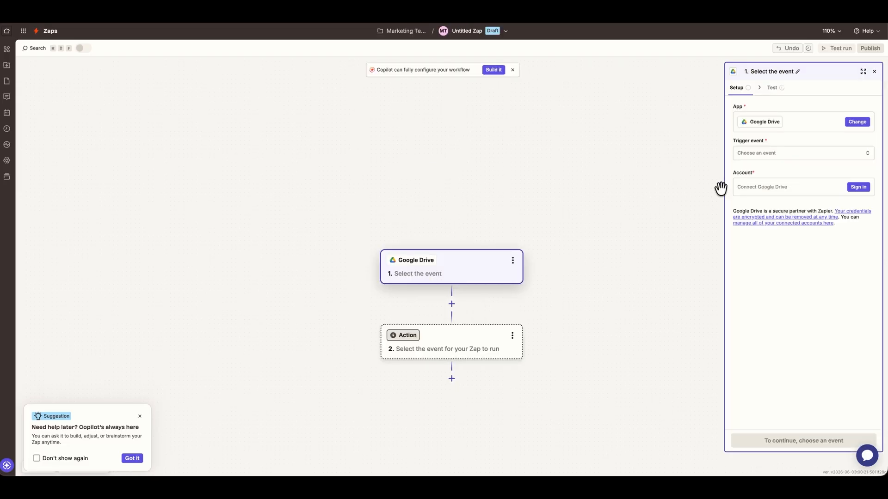
pyautogui.click(788, 155)
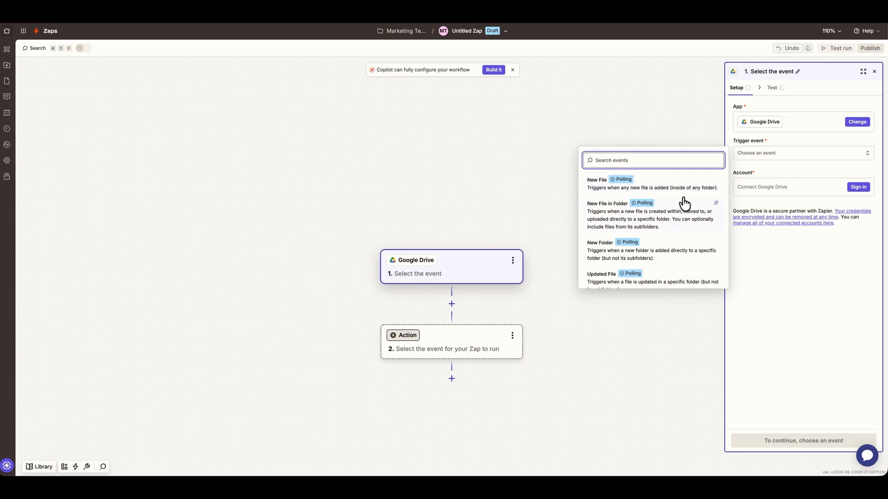
pyautogui.click(678, 226)
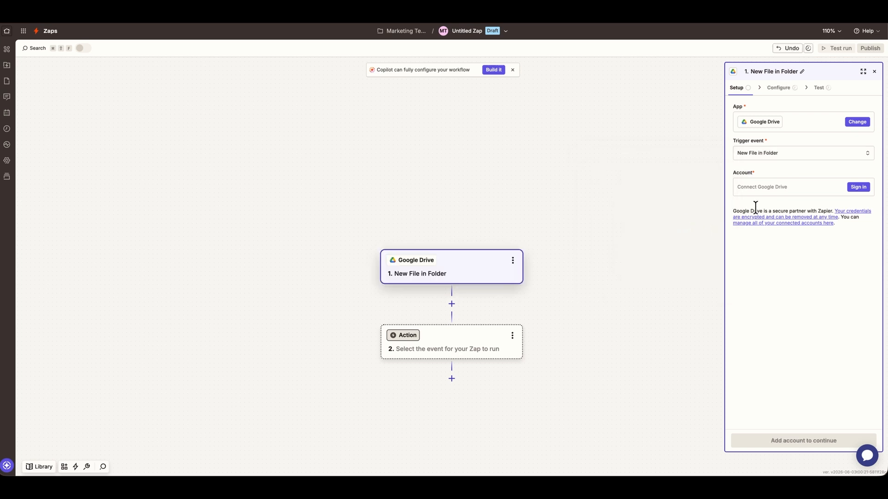
# Sign in with a Google account and grant Zapier access to Google Drive
pyautogui.click(796, 193)
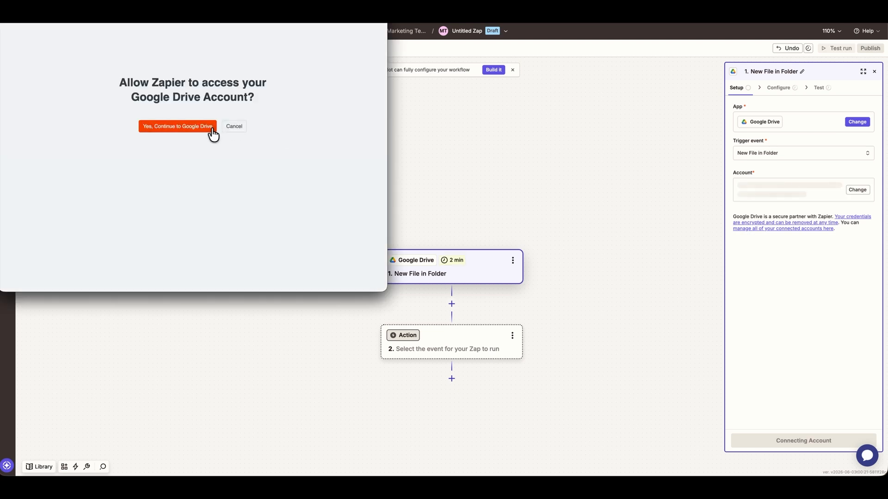
pyautogui.click(211, 127)
pyautogui.click(212, 130)
pyautogui.click(297, 286)
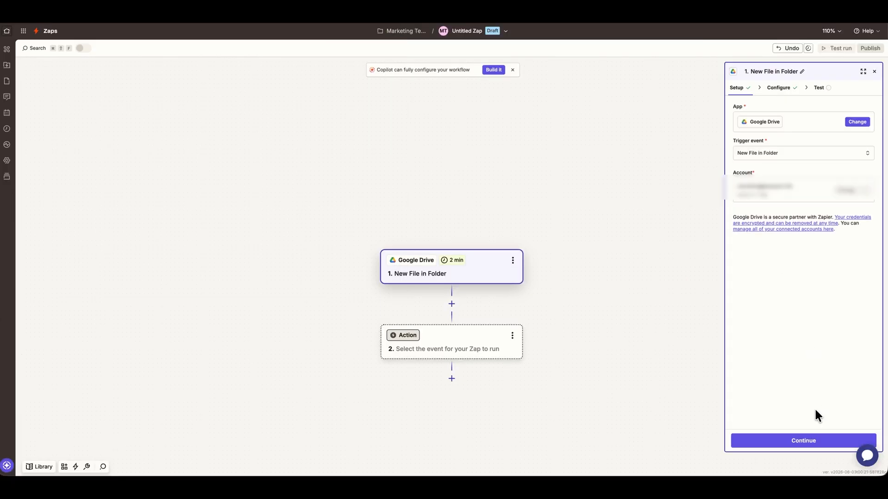
# Watch the Zapier Saas folder in My Google Drive, excluding subfolders and deleted files
pyautogui.click(805, 442)
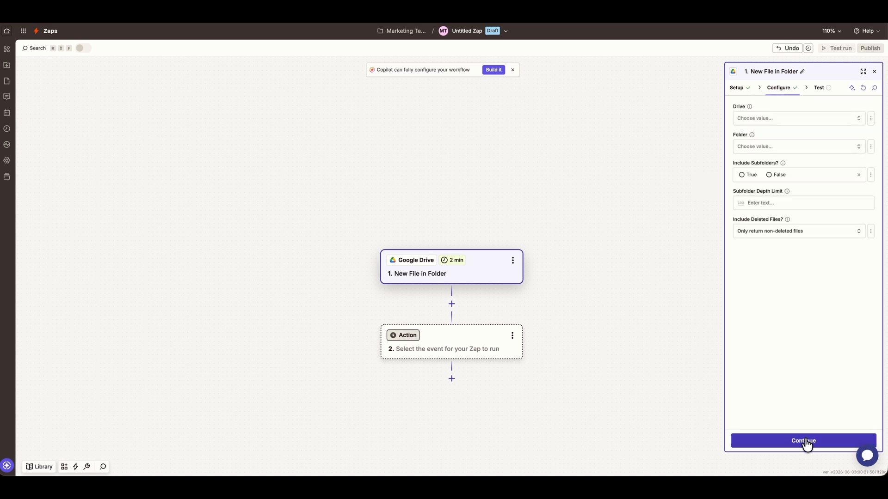
pyautogui.click(834, 120)
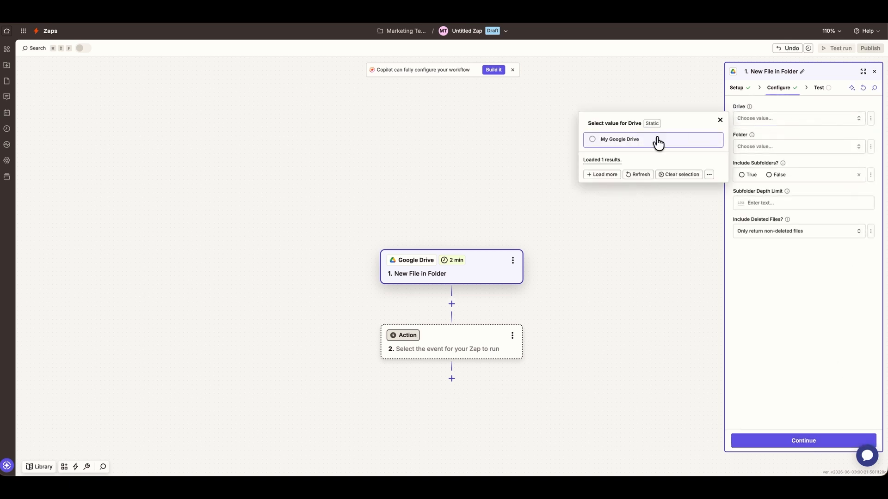
pyautogui.click(658, 143)
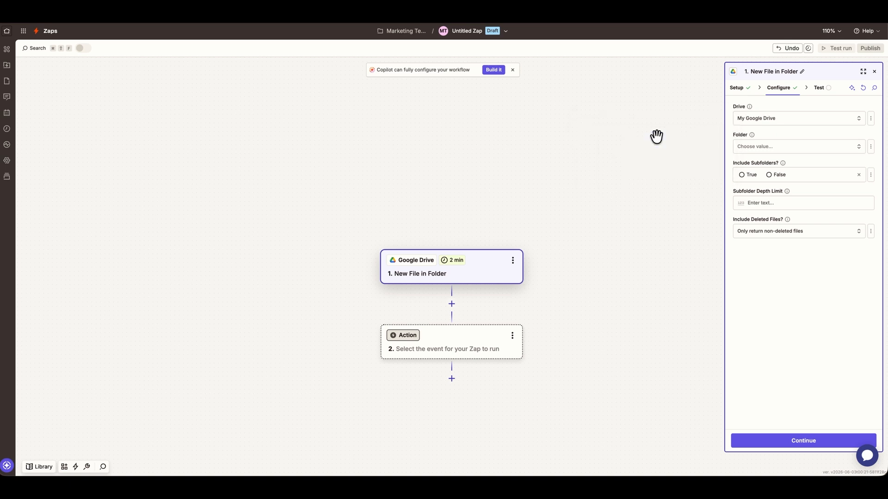
pyautogui.click(793, 148)
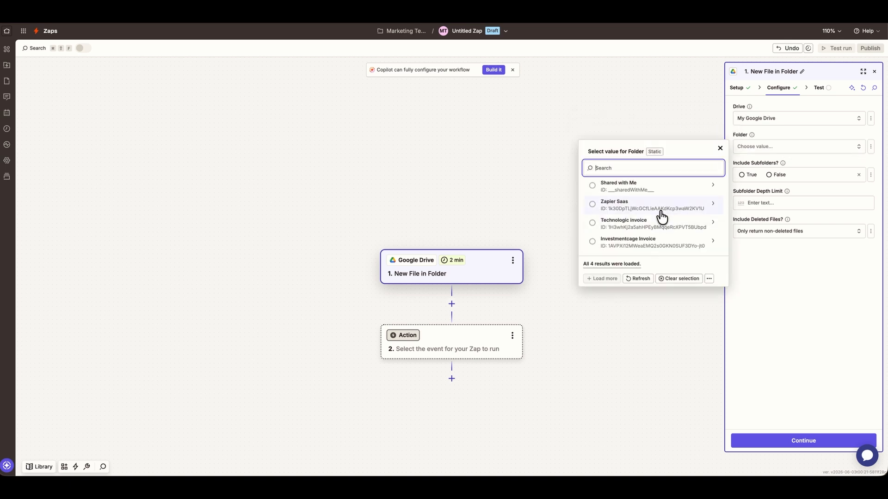
pyautogui.click(658, 211)
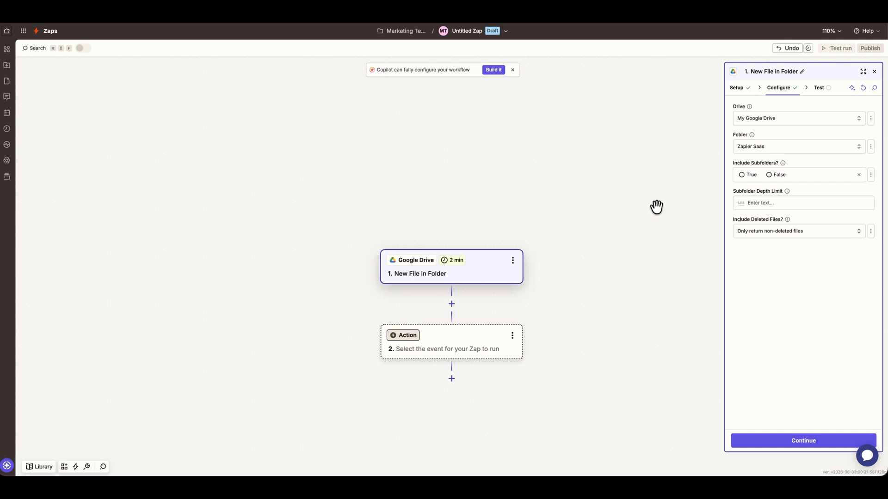
pyautogui.click(770, 179)
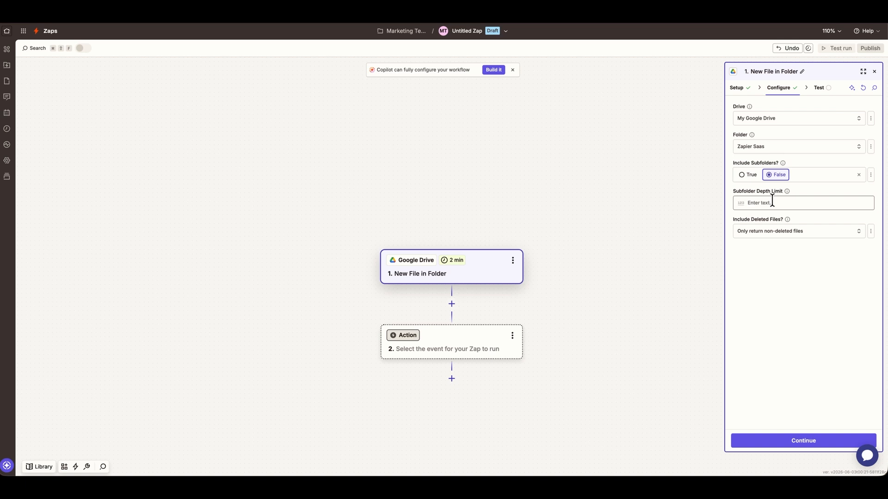
pyautogui.click(782, 235)
pyautogui.click(782, 234)
pyautogui.click(791, 203)
pyautogui.click(814, 270)
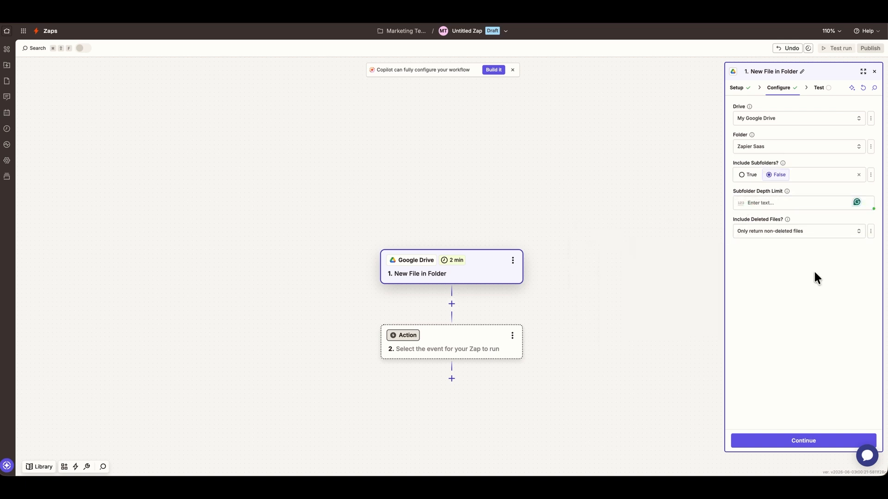
pyautogui.click(813, 451)
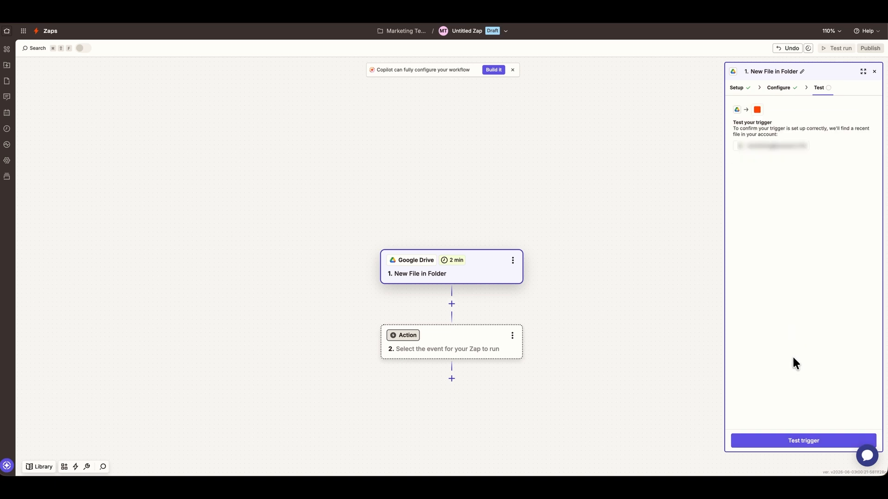
# Test the trigger and continue with the File A record (saasant_checks.csv)
pyautogui.click(796, 442)
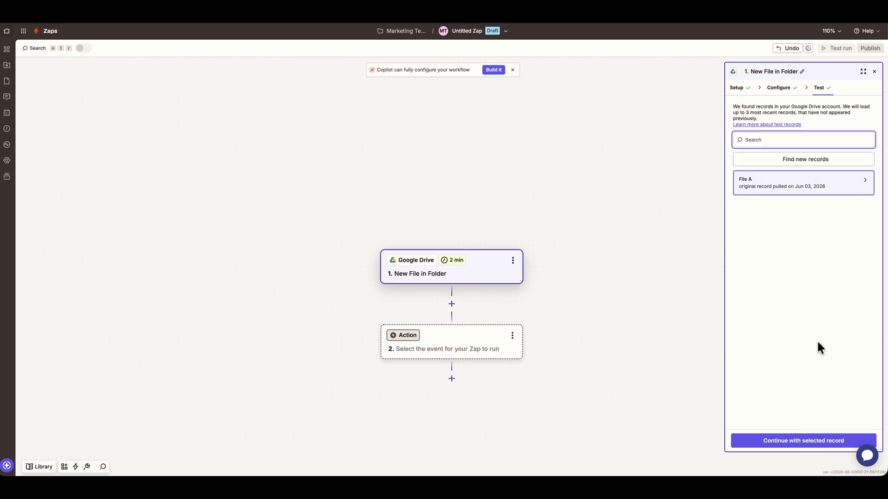
pyautogui.click(822, 186)
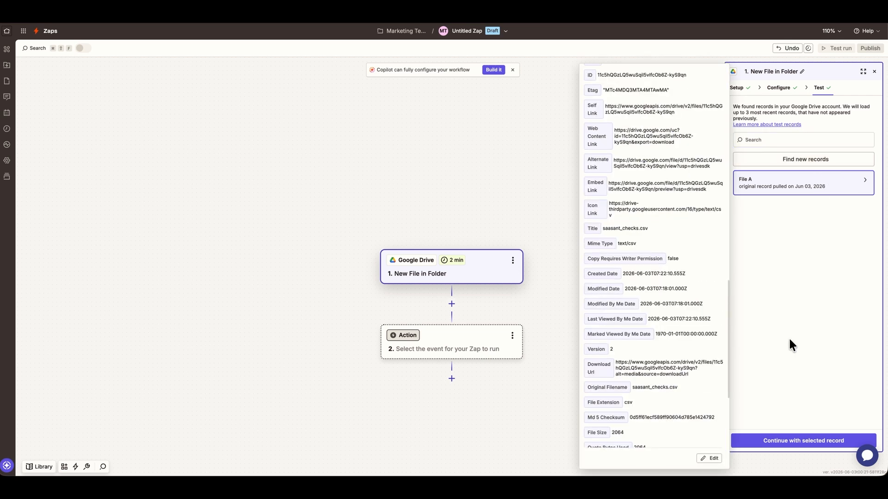
pyautogui.click(788, 442)
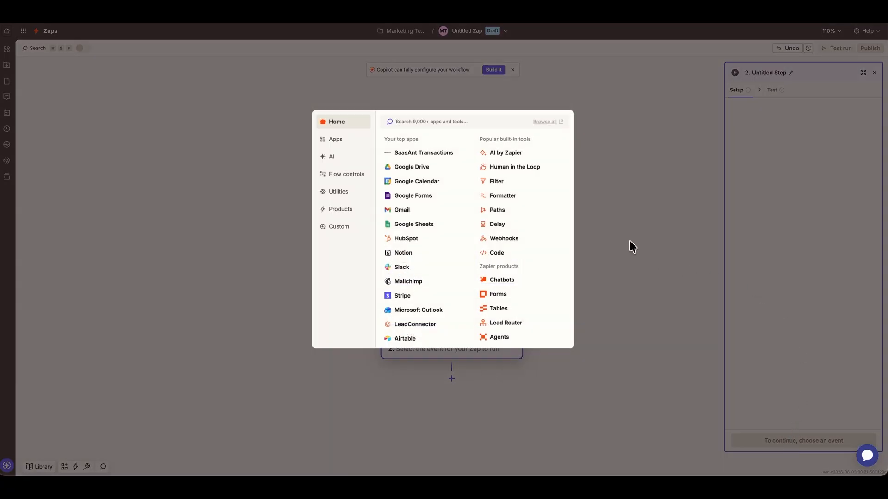
# Set action step 2 to SaasAnt Transactions with the Create Transaction event
pyautogui.click(435, 152)
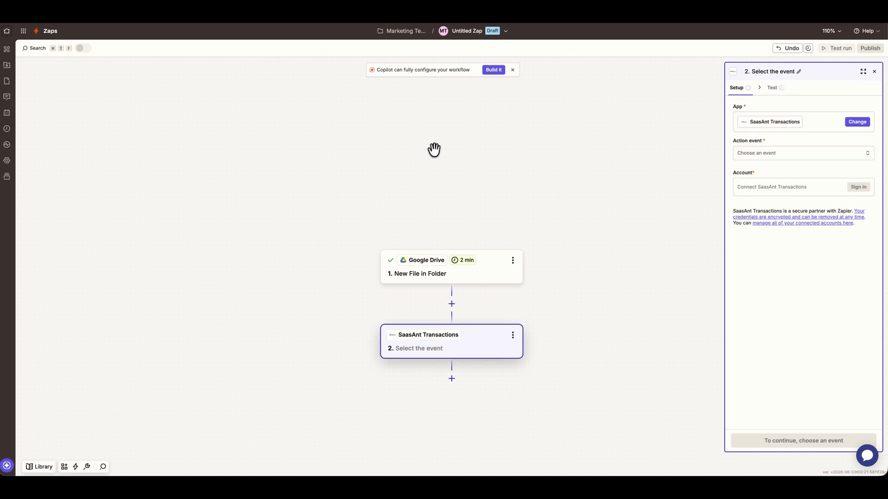
pyautogui.click(861, 157)
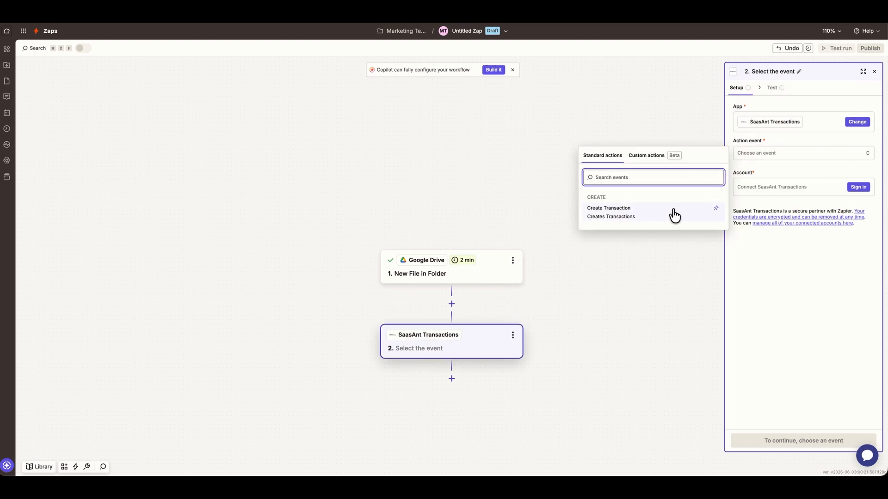
pyautogui.click(675, 216)
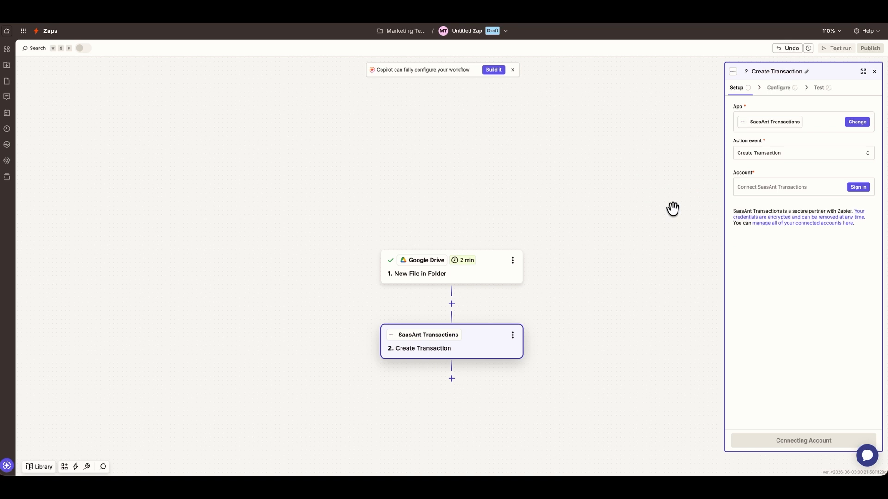
# Choose QuickBooks Online as platform and paste the Zapier Check automation's token as API key
pyautogui.click(814, 190)
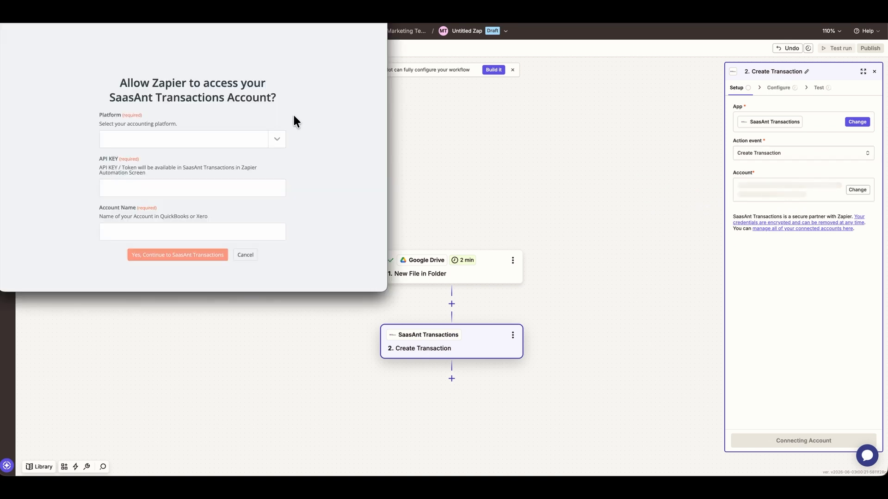
pyautogui.click(271, 138)
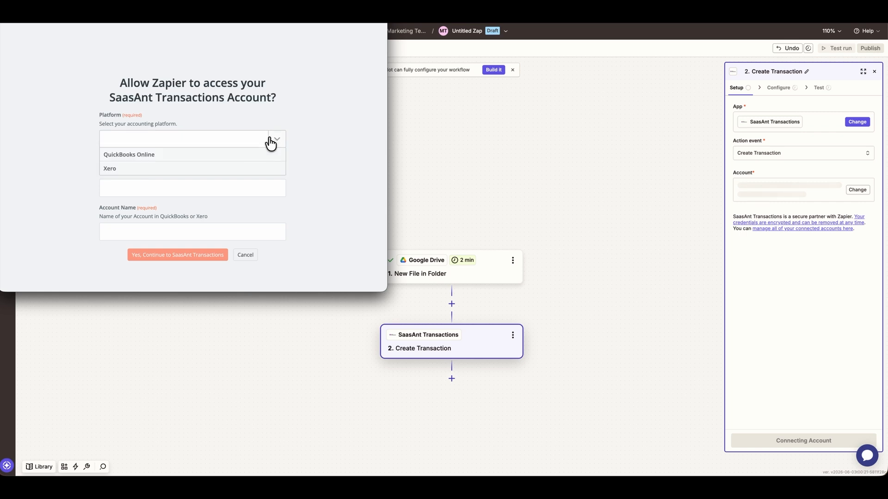
pyautogui.click(262, 155)
pyautogui.click(259, 185)
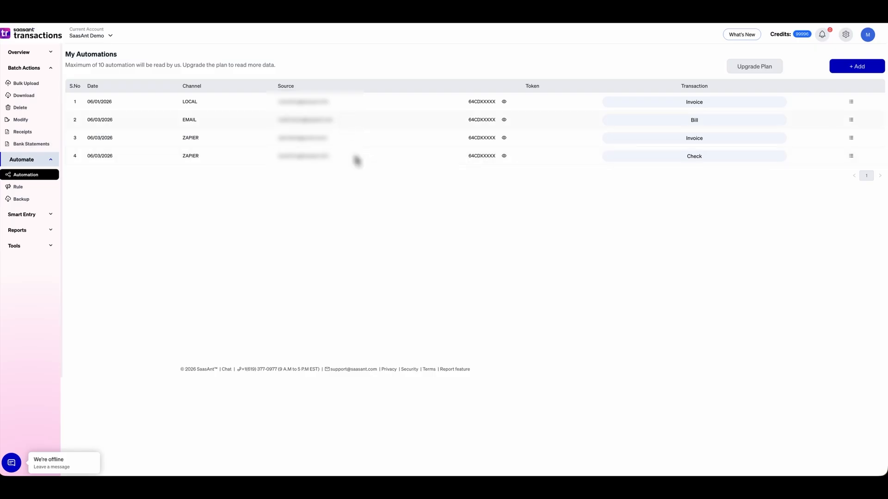
pyautogui.click(504, 158)
pyautogui.click(549, 140)
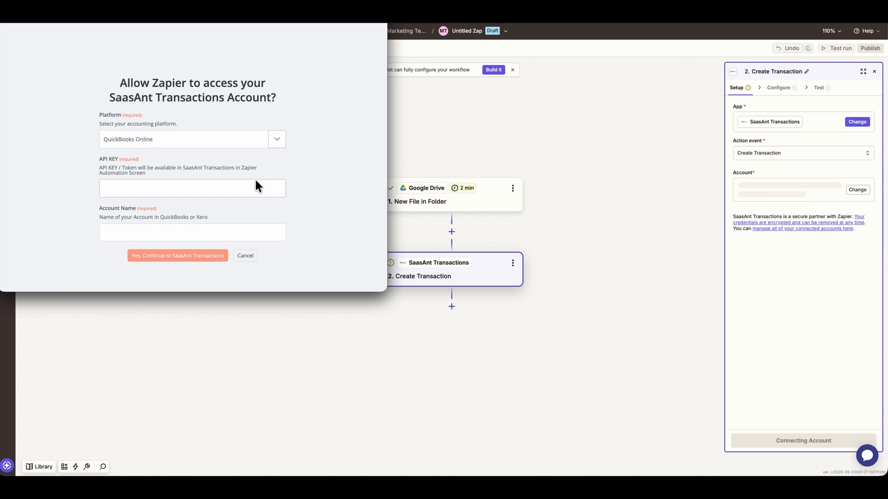
pyautogui.click(254, 188)
pyautogui.press('super+v')
# Enter 'Saasant Demo' as the account name and confirm the connection
pyautogui.click(228, 235)
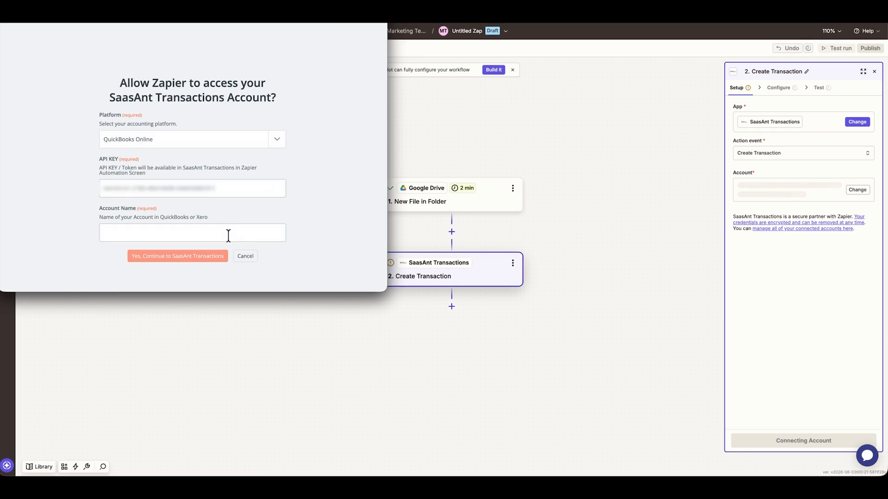
pyautogui.write('Saasa')
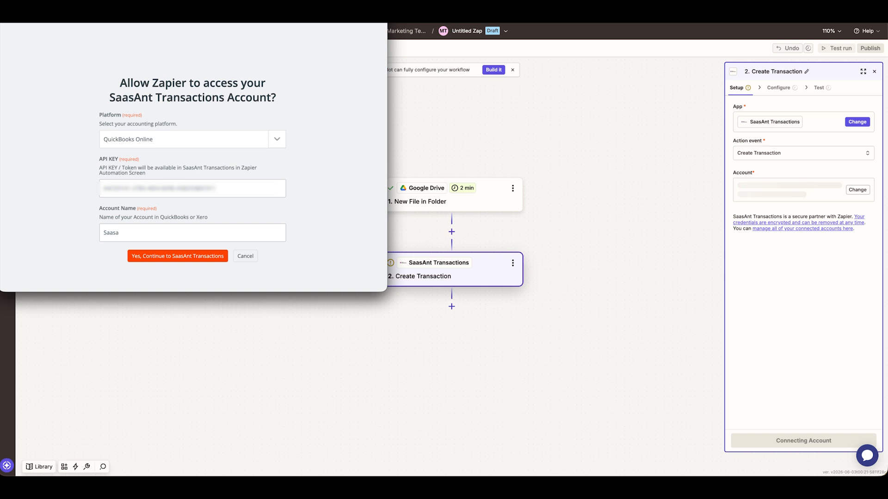
pyautogui.write('nt Demo')
pyautogui.click(149, 257)
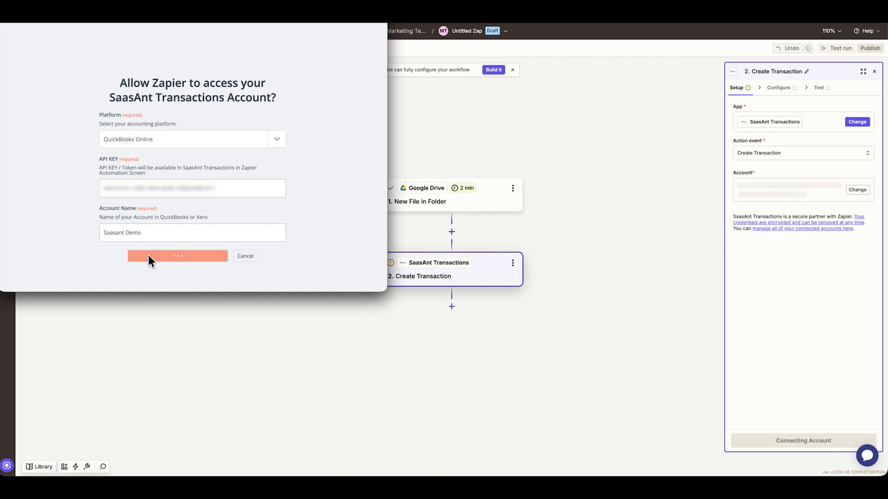
# Set the Create Transaction step's Transaction/List Type to Check
pyautogui.click(814, 441)
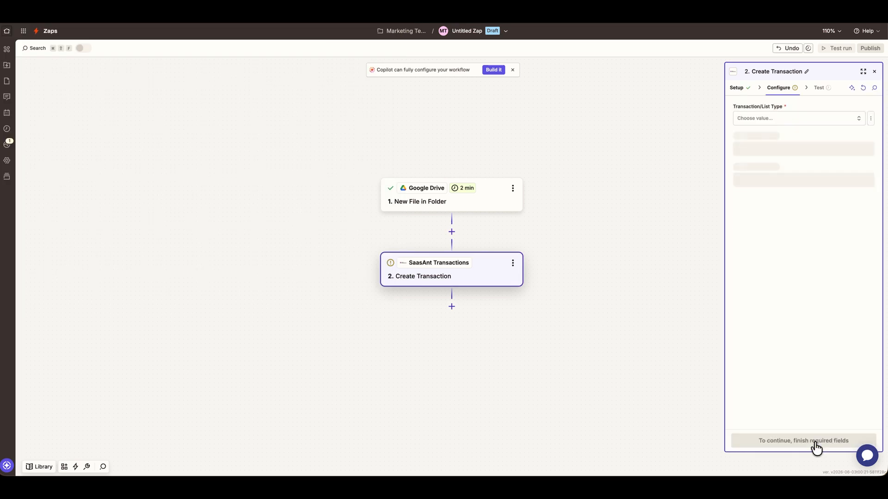
pyautogui.click(825, 119)
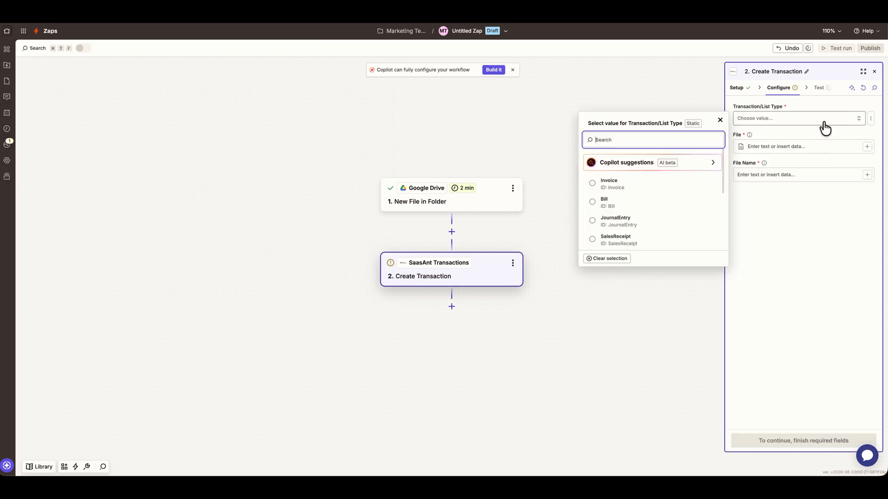
pyautogui.scroll(-5, 662, 204)
pyautogui.click(660, 204)
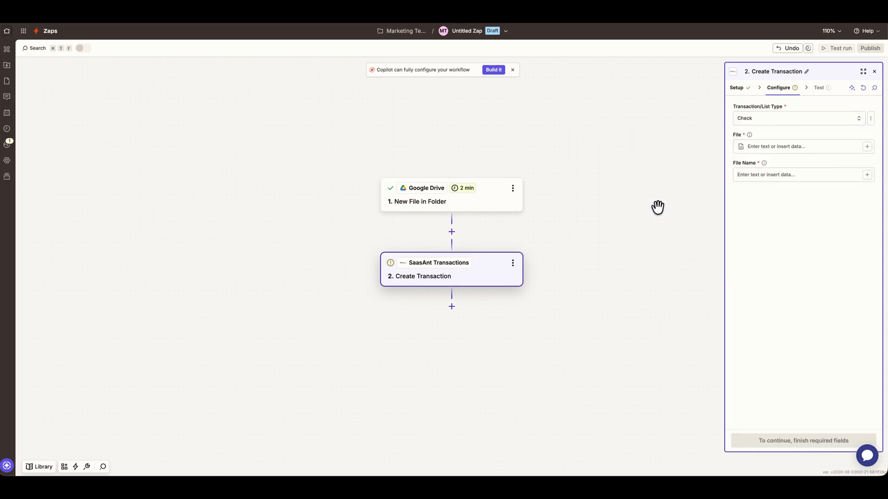
# Map the Google Drive file into File and its Title (saasant_checks.csv) into File Name
pyautogui.click(808, 149)
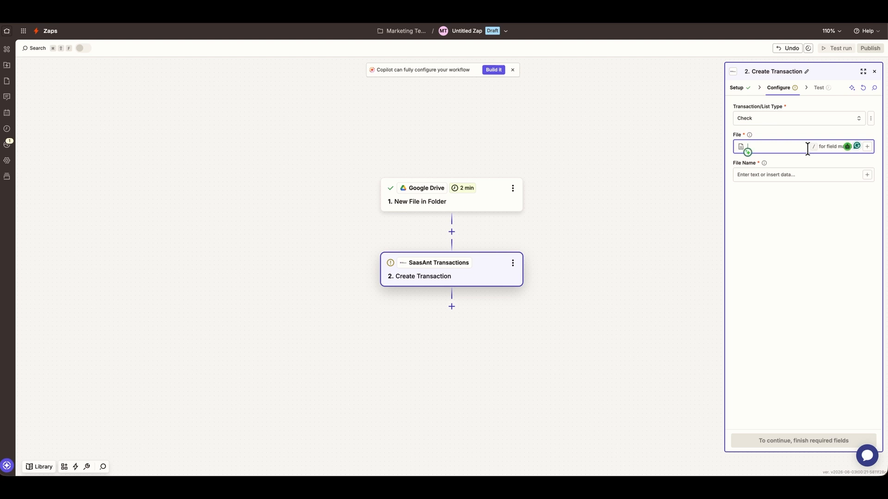
pyautogui.click(867, 147)
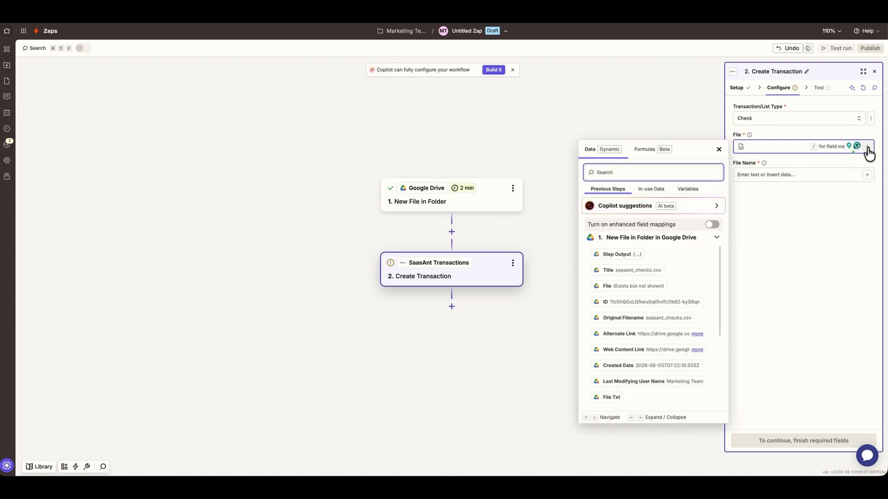
pyautogui.click(648, 286)
pyautogui.press('Tab')
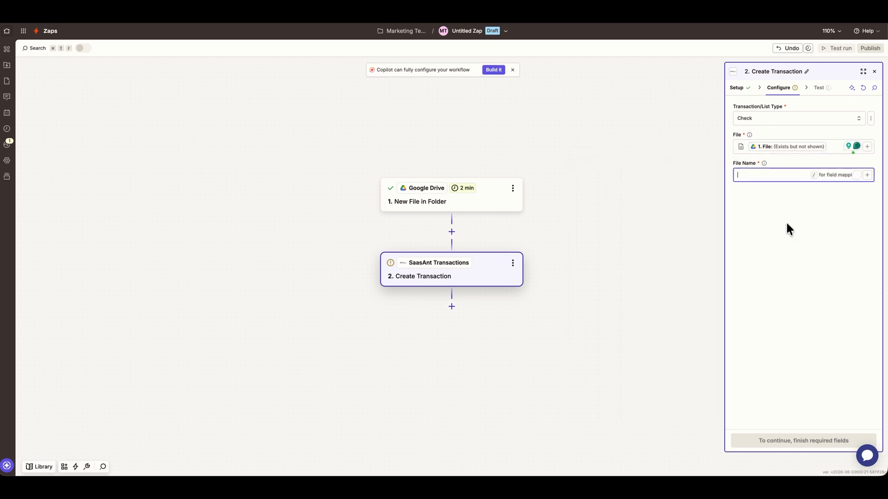
pyautogui.click(867, 176)
pyautogui.click(665, 302)
pyautogui.click(800, 288)
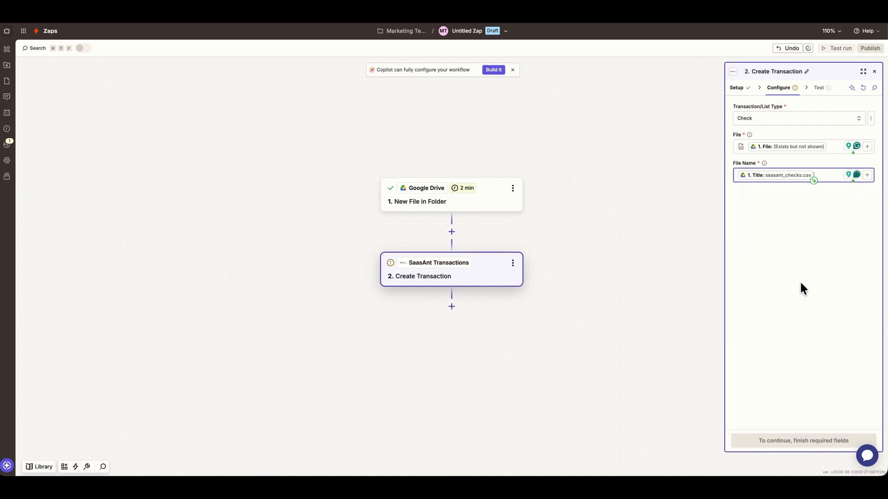
# Test the Check action until Status shows Success, then publish the Zap
pyautogui.click(805, 437)
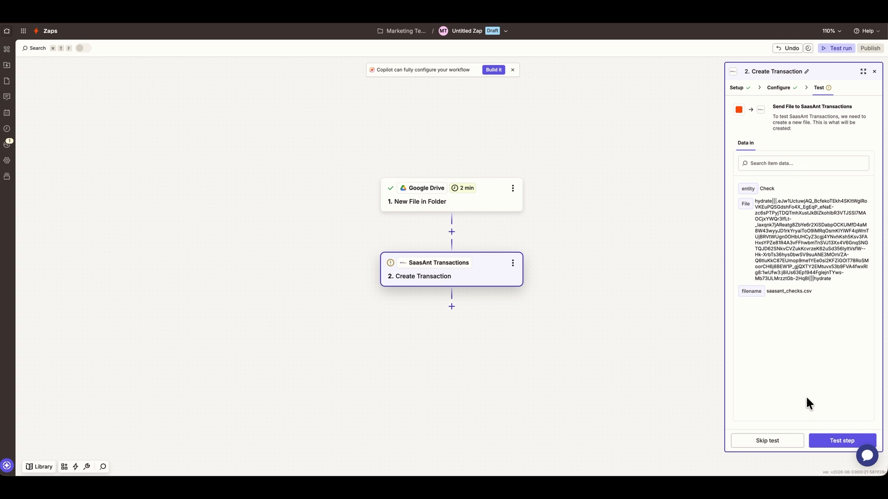
pyautogui.click(826, 443)
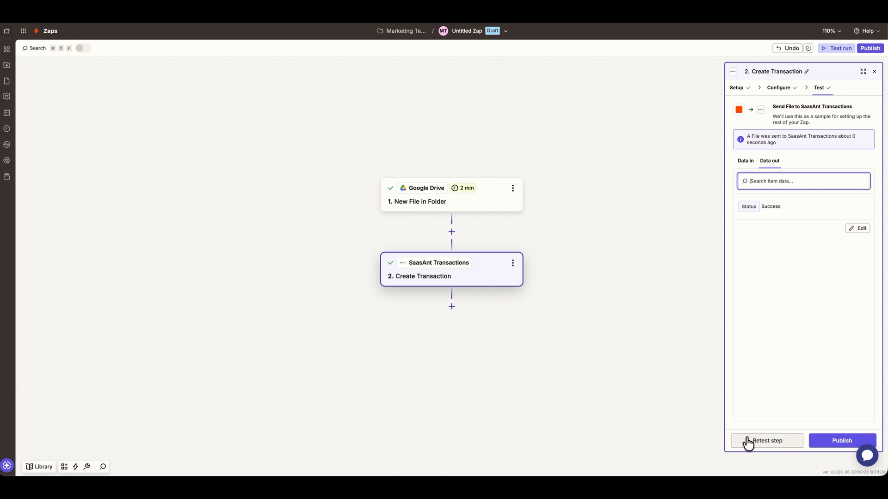
pyautogui.click(828, 438)
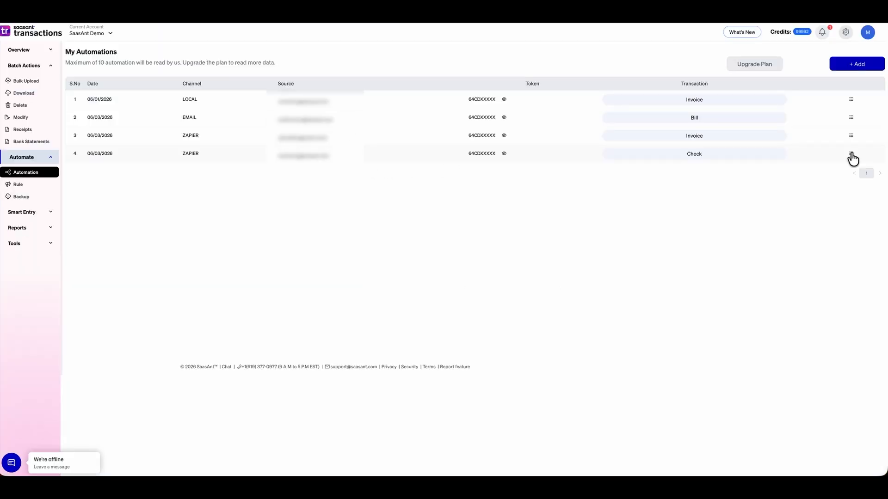
# Open the Check automation's job history and its Reference Id to view the 10 successful imports
pyautogui.click(851, 154)
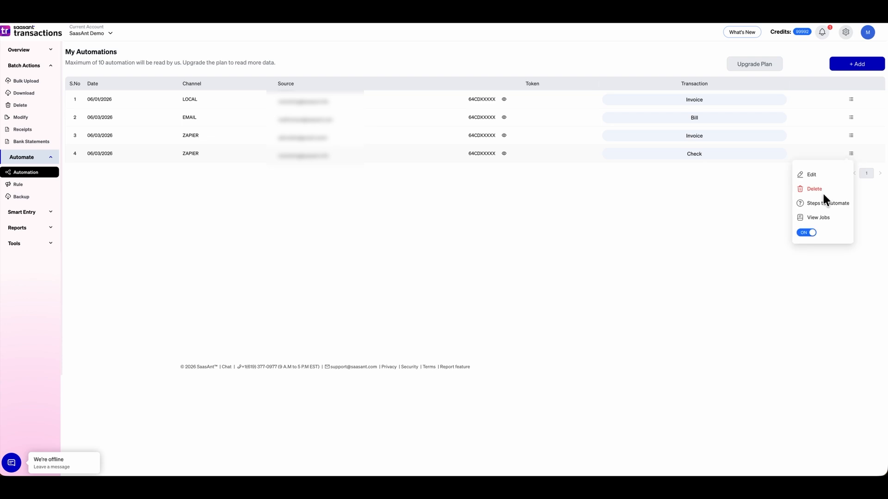
pyautogui.click(815, 217)
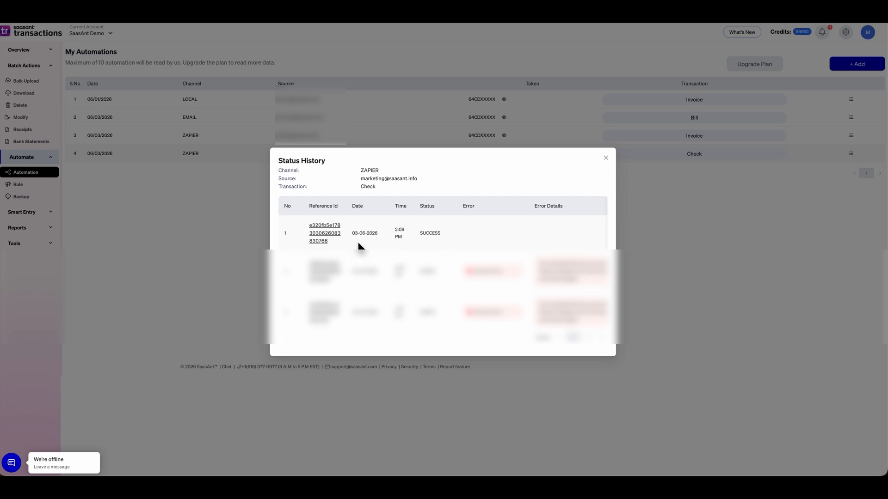
pyautogui.click(332, 240)
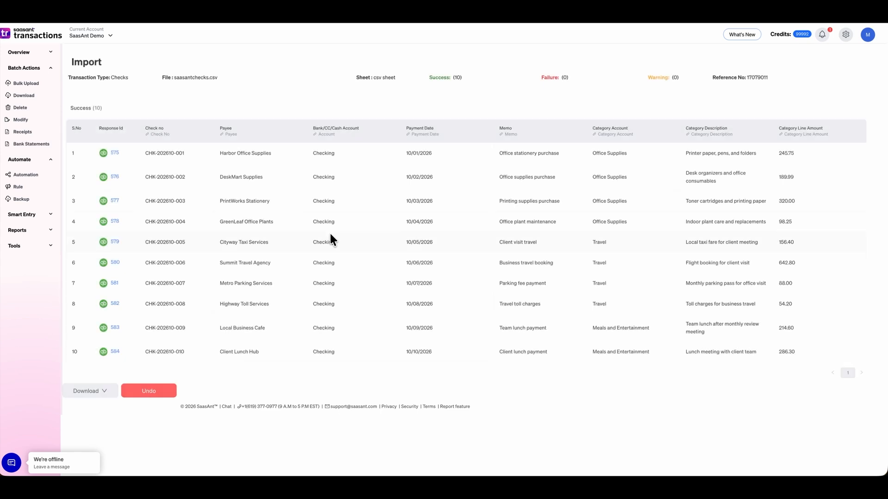
# Verify check CHK-202610-004 ($98.25) in QuickBooks, then view the Download format options
pyautogui.click(114, 222)
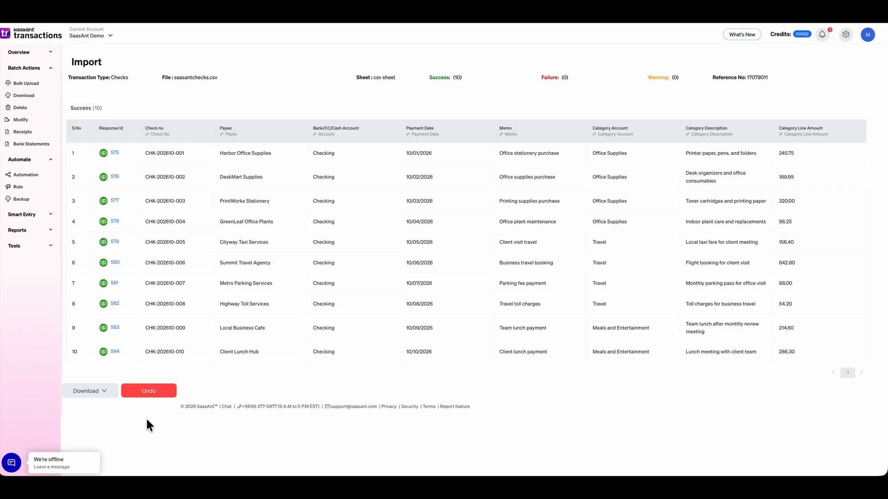
pyautogui.click(103, 393)
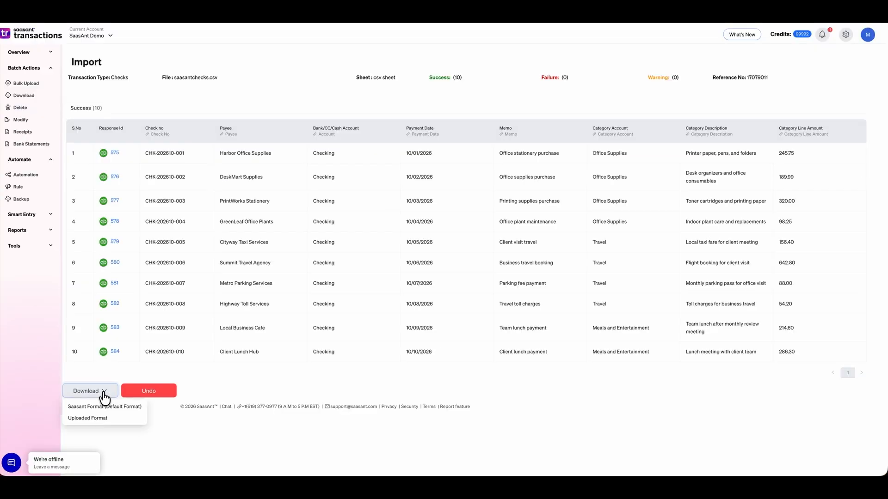